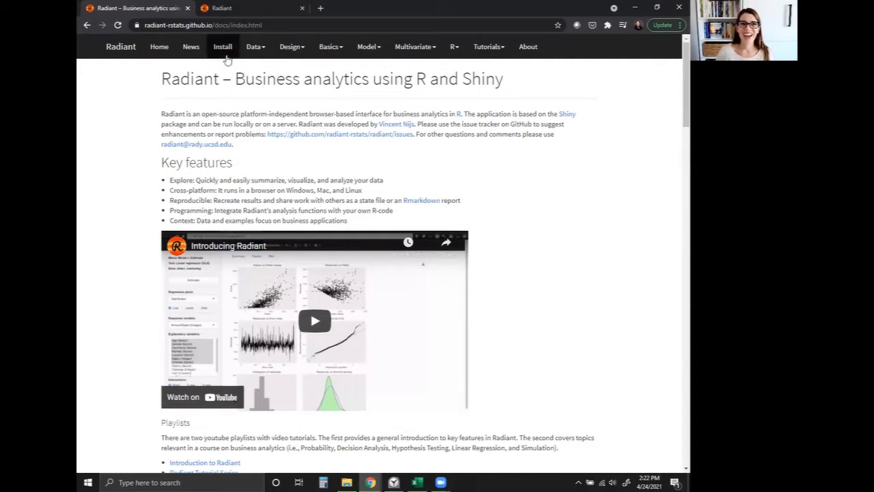
- Open Radiant's installation instructions page and switch to the browser's running Radiant app
{"action": "left_click", "coordinate": [224, 48]}
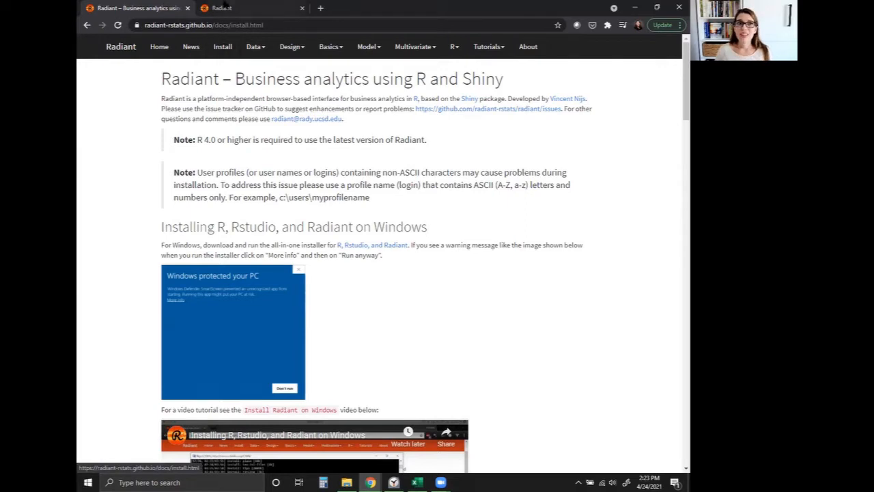
{"action": "left_click", "coordinate": [229, 8]}
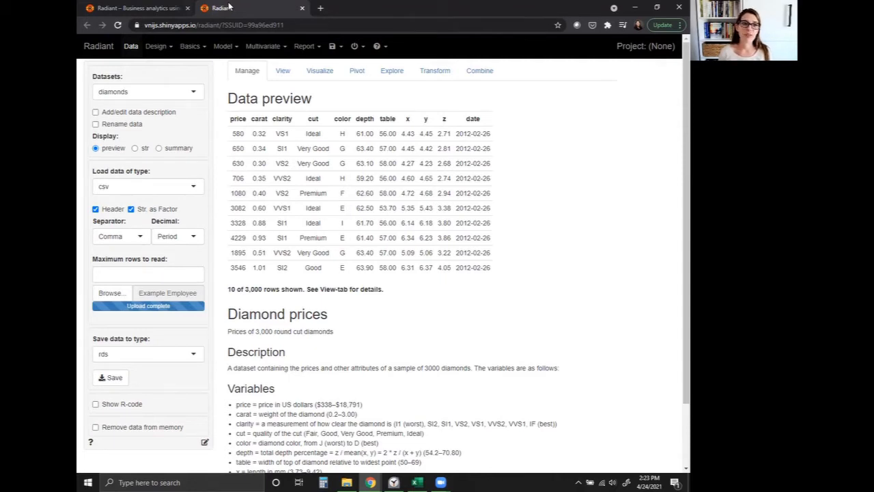
- Keep csv as the type of data to load and make Example_Employee_File the active dataset
{"action": "left_click", "coordinate": [156, 90]}
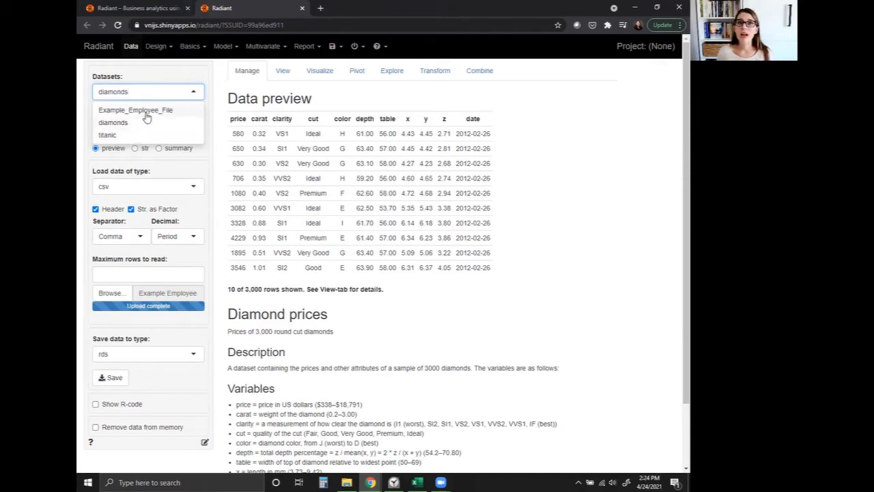
{"action": "left_click", "coordinate": [209, 145]}
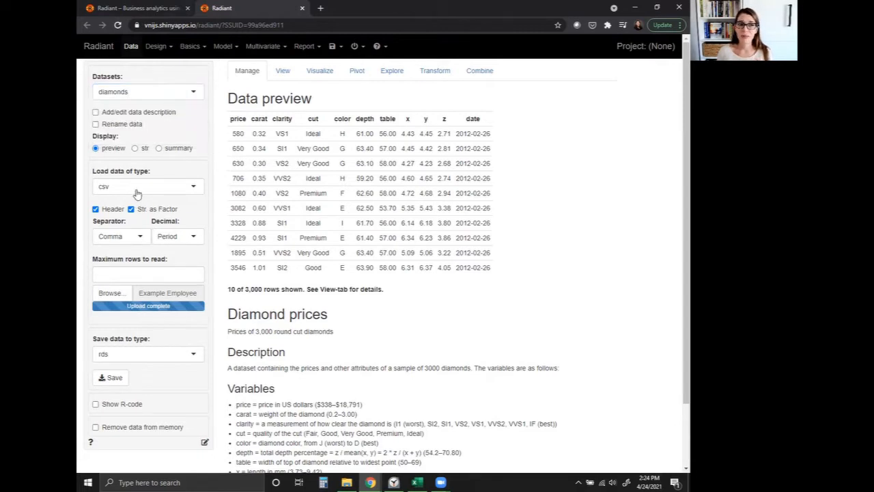
{"action": "left_click_drag", "start_coordinate": [93, 171], "coordinate": [151, 173]}
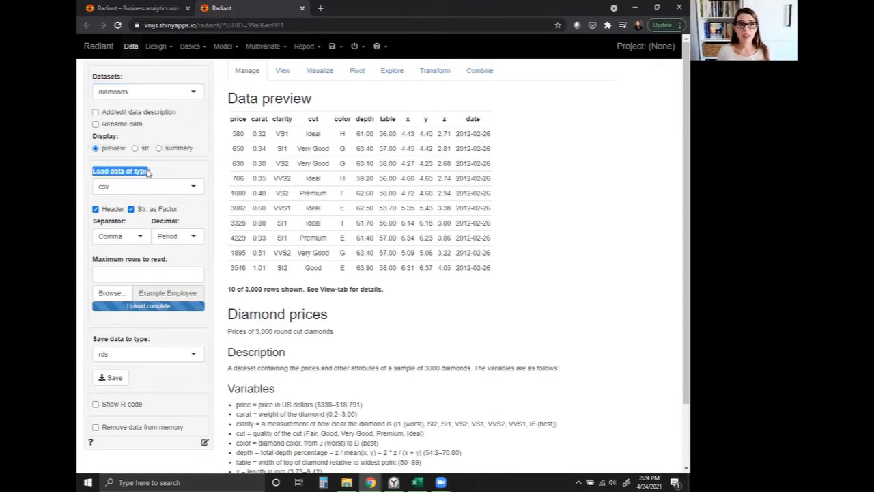
{"action": "left_click", "coordinate": [153, 174]}
{"action": "left_click", "coordinate": [182, 188]}
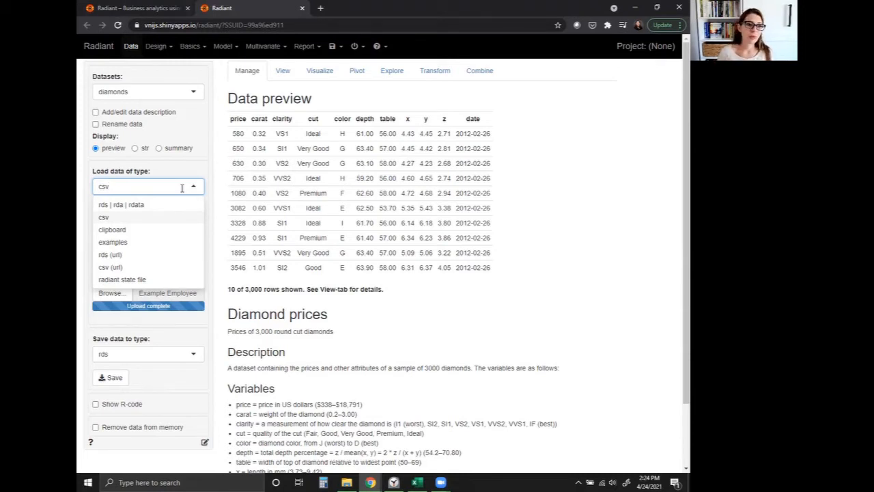
{"action": "left_click", "coordinate": [183, 218]}
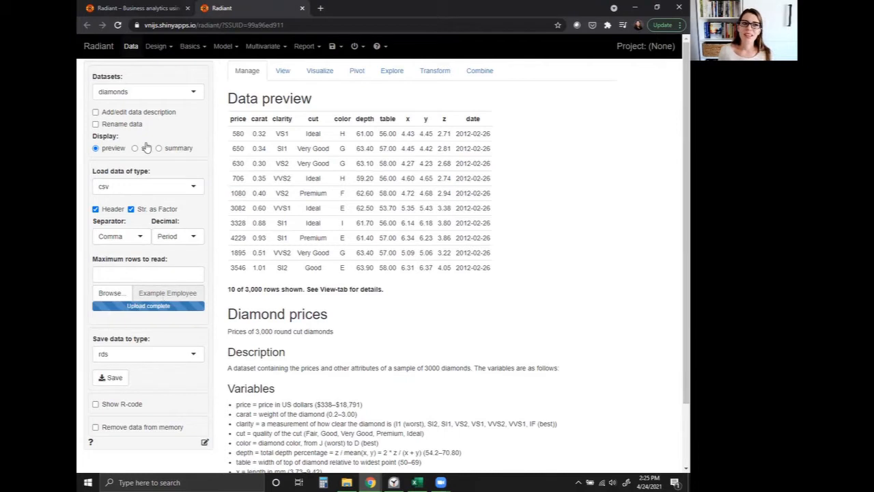
{"action": "left_click", "coordinate": [169, 86]}
{"action": "left_click", "coordinate": [166, 116]}
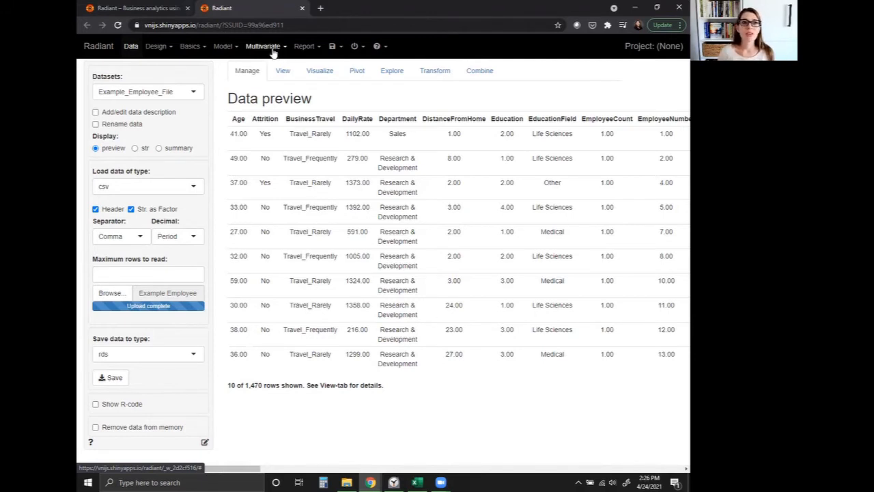
- Open the Logistic regression (GLM) tool and leave only Age selected as explanatory variable
{"action": "left_click", "coordinate": [237, 48]}
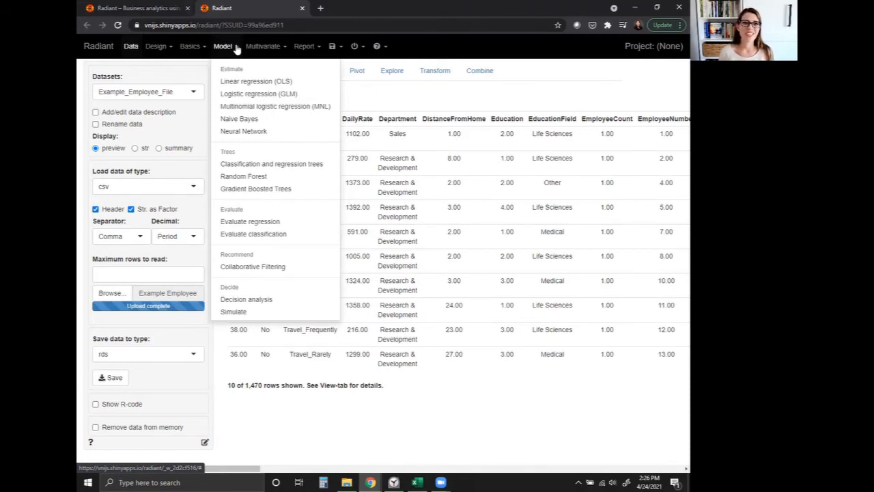
{"action": "left_click", "coordinate": [278, 95]}
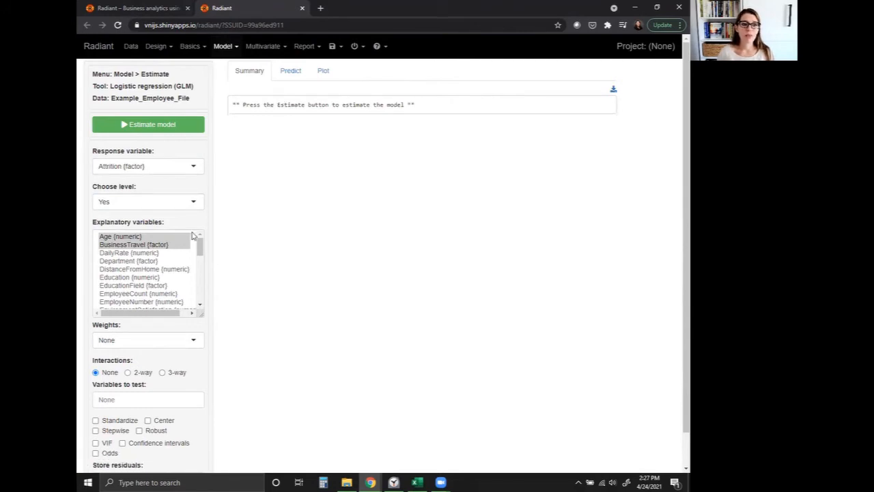
{"action": "left_click", "coordinate": [185, 244]}
{"action": "left_click", "coordinate": [184, 237]}
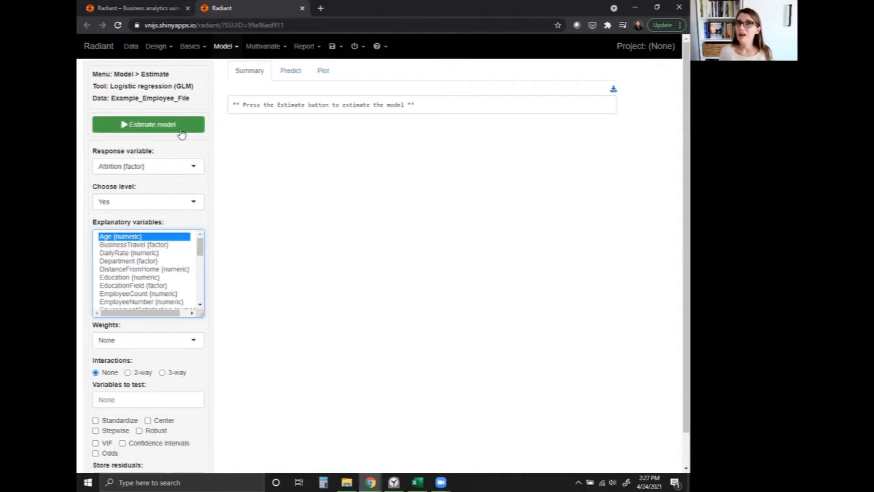
- Set the response variable to Attrition and its level to Yes
{"action": "left_click", "coordinate": [155, 170]}
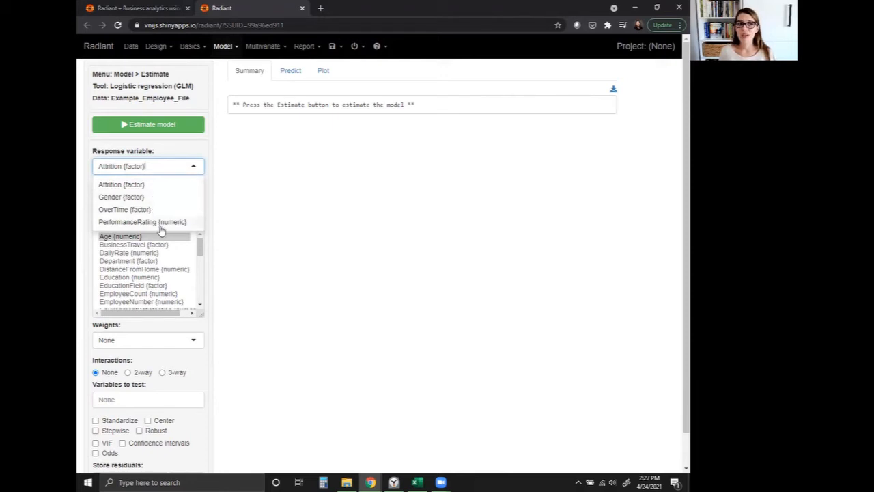
{"action": "left_click", "coordinate": [158, 185]}
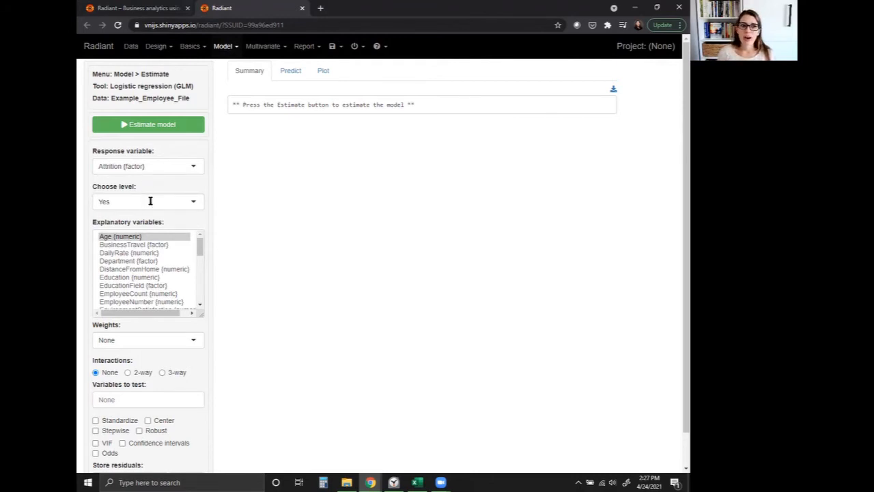
{"action": "left_click", "coordinate": [150, 201]}
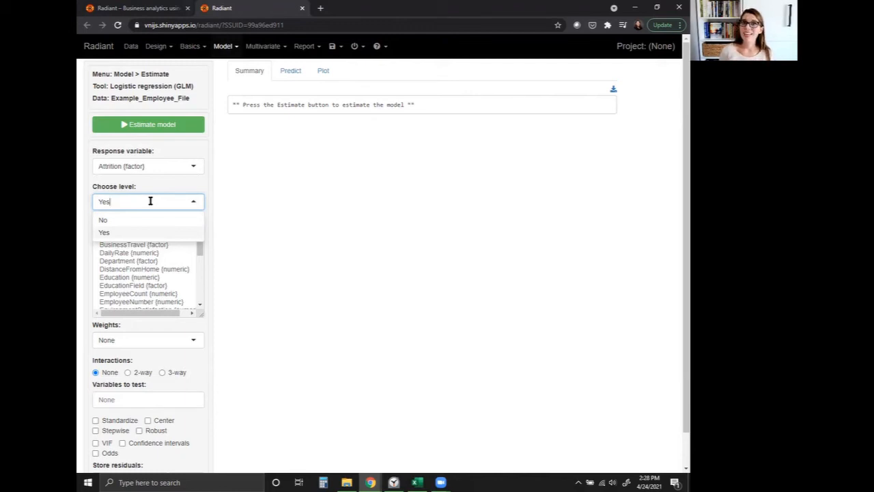
{"action": "left_click", "coordinate": [148, 233]}
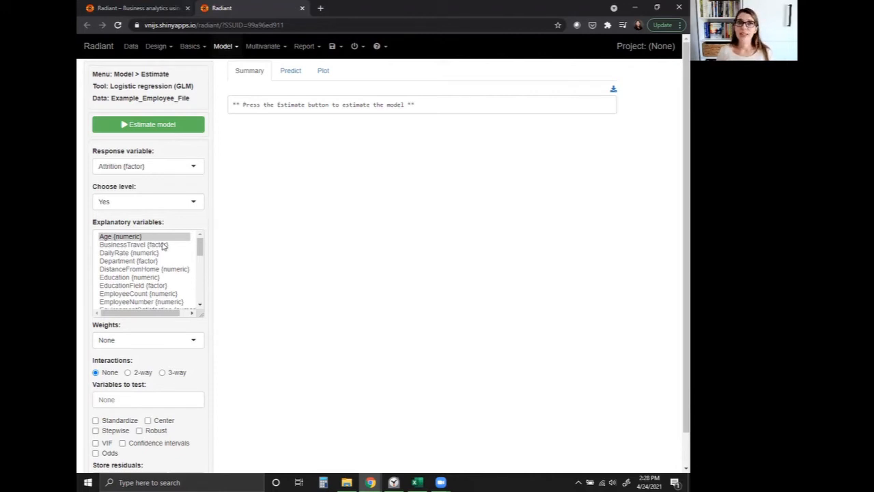
- Browse the explanatory variables and try adding OverTime and HourlyRate to Age one at a time with single selections
{"action": "scroll", "coordinate": [163, 246], "scroll_direction": "down", "scroll_amount": 5}
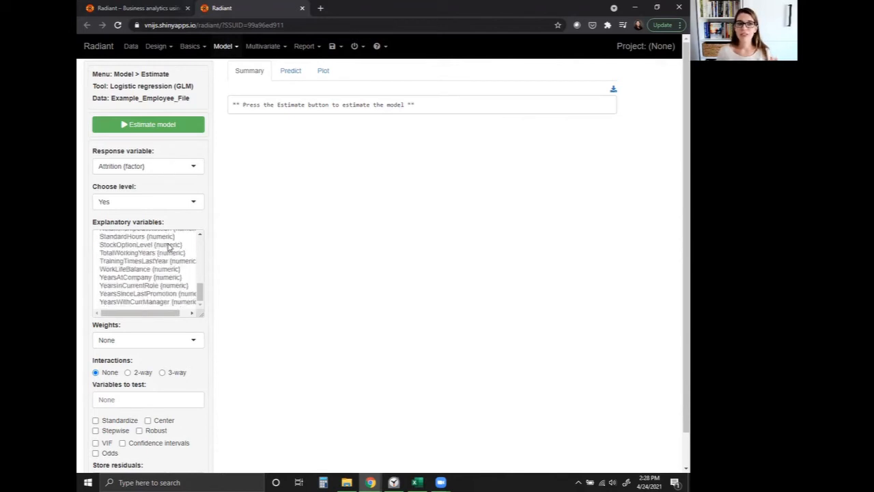
{"action": "scroll", "coordinate": [160, 271], "scroll_direction": "up", "scroll_amount": 5}
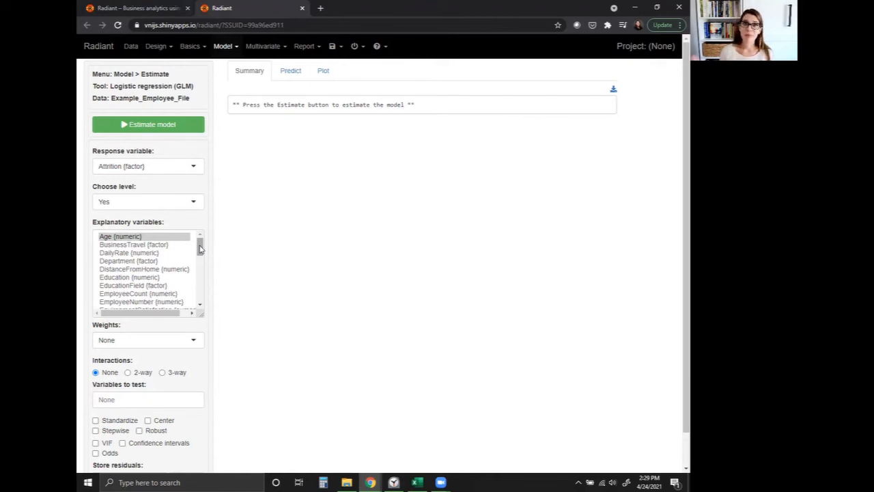
{"action": "left_click", "coordinate": [152, 239]}
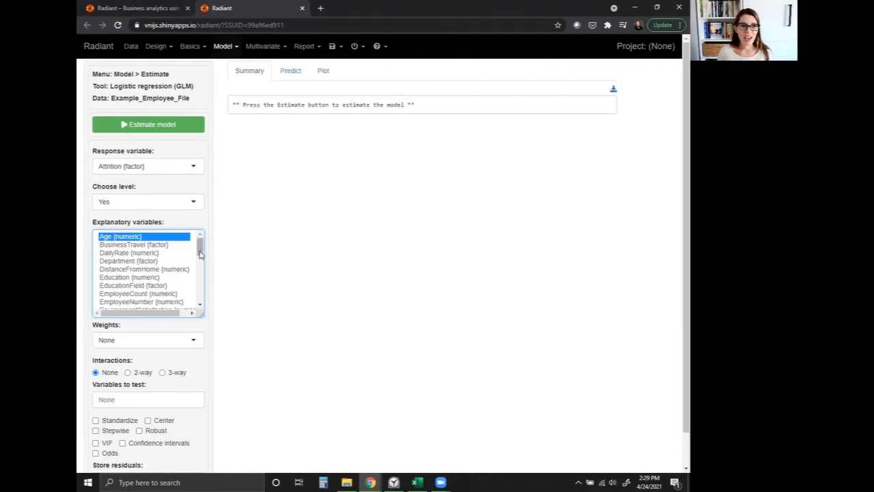
{"action": "left_click_drag", "start_coordinate": [200, 254], "coordinate": [201, 282]}
{"action": "left_click", "coordinate": [167, 286]}
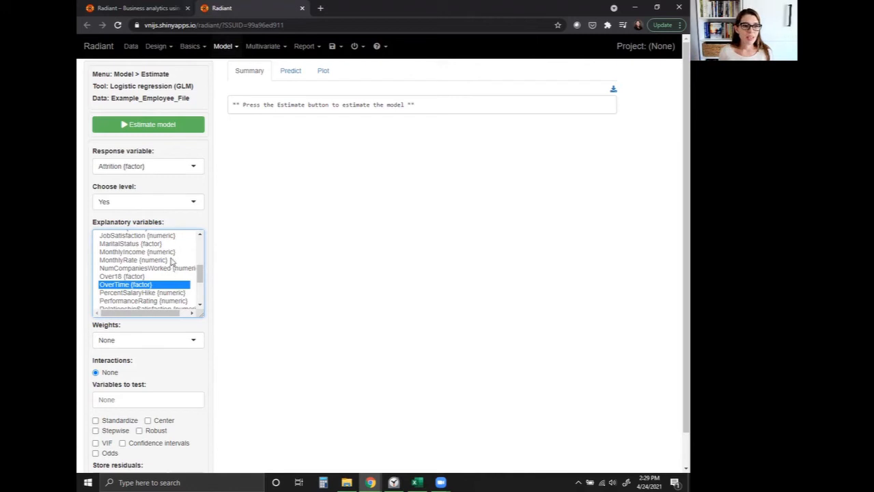
{"action": "left_click_drag", "start_coordinate": [201, 272], "coordinate": [201, 241]}
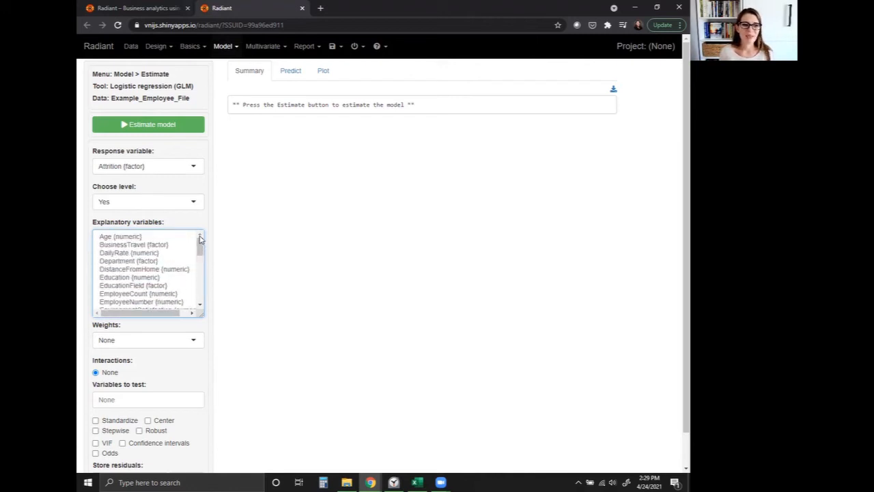
{"action": "left_click", "coordinate": [168, 237]}
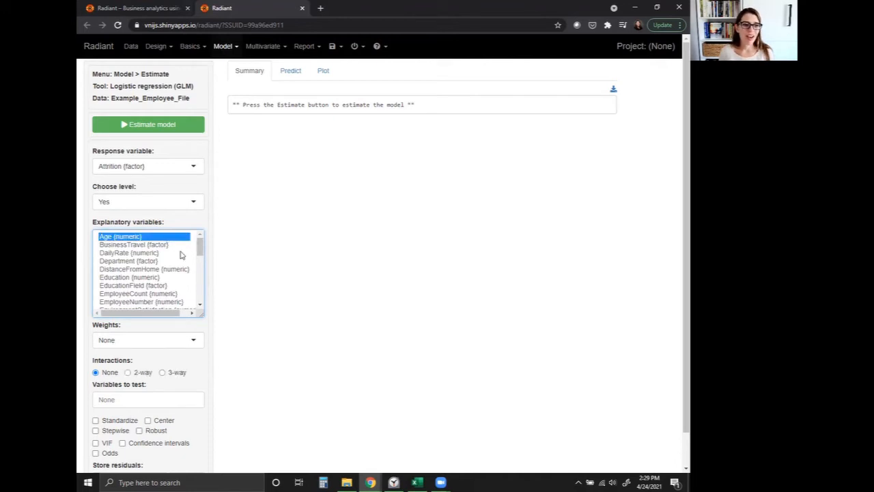
{"action": "scroll", "coordinate": [173, 287], "scroll_direction": "down", "scroll_amount": 2}
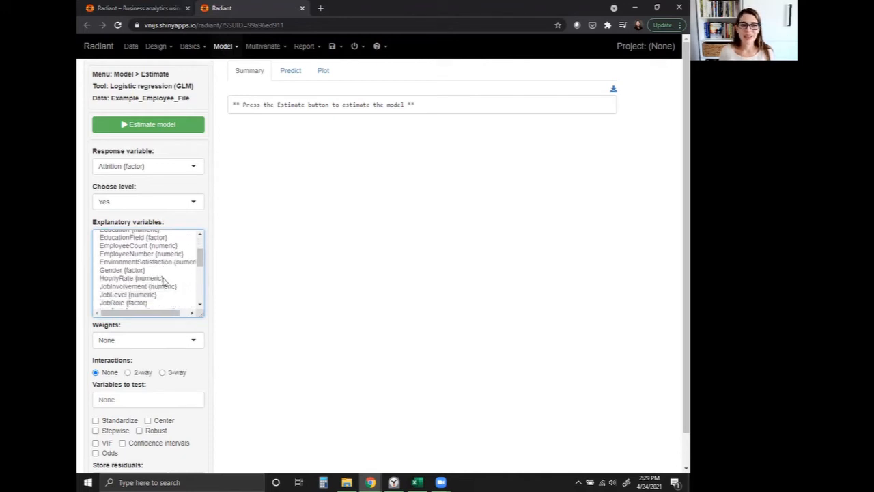
{"action": "left_click", "coordinate": [168, 279]}
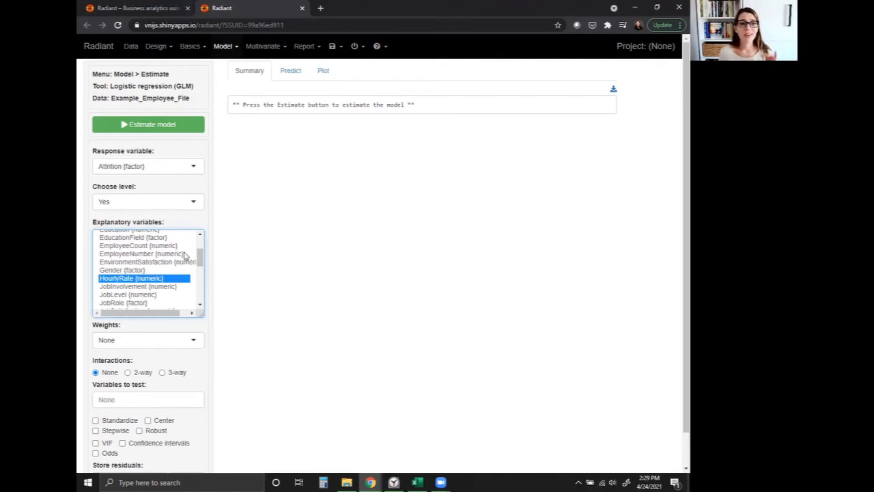
{"action": "scroll", "coordinate": [184, 259], "scroll_direction": "up", "scroll_amount": 2}
- Select Age, HourlyRate and OverTime together as the explanatory variables
{"action": "left_click", "coordinate": [183, 237]}
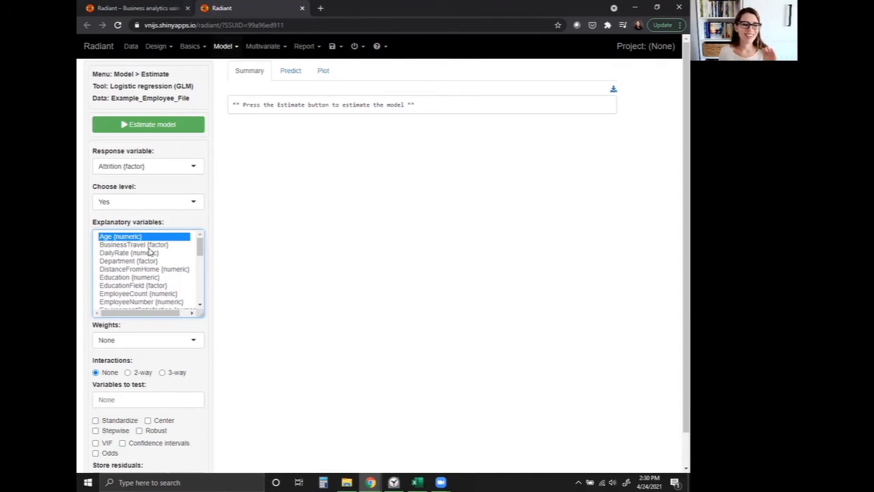
{"action": "key", "text": "Down"}
{"action": "key", "text": "Down"}
{"action": "key", "text": "Down"}
{"action": "key", "text": "Down"}
{"action": "key", "text": "Down"}
{"action": "key", "text": "Down"}
{"action": "key", "text": "Down"}
{"action": "key", "text": "Down"}
{"action": "key", "text": "Down"}
{"action": "key", "text": "Down"}
{"action": "key", "text": "Down"}
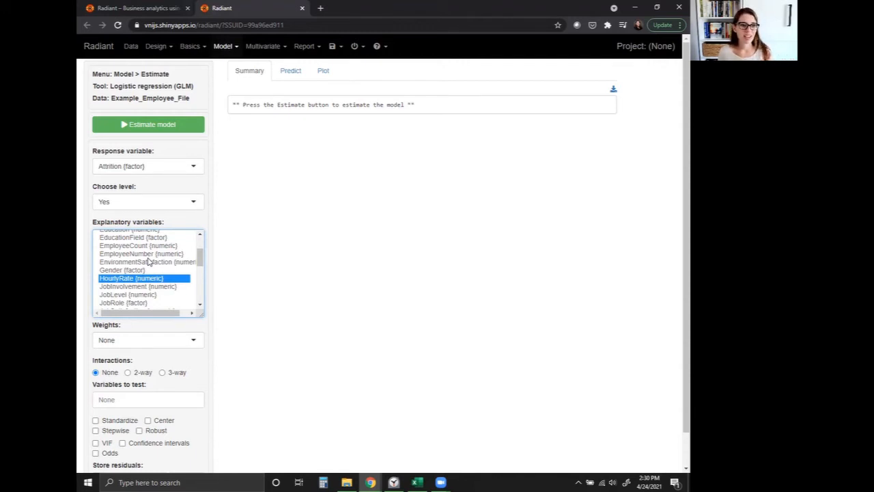
{"action": "scroll", "coordinate": [148, 263], "scroll_direction": "down", "scroll_amount": 5}
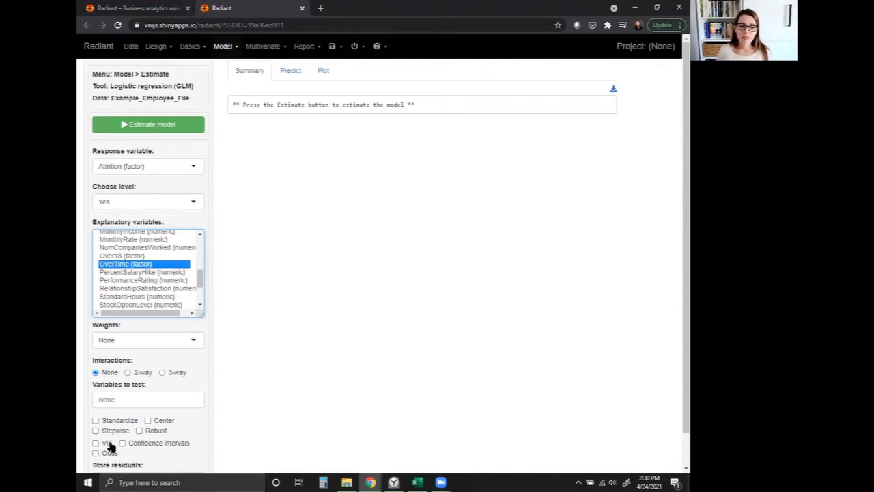
- Review the remaining model options and variable selection, and estimate the logistic regression model
{"action": "scroll", "coordinate": [161, 418], "scroll_direction": "down", "scroll_amount": 1}
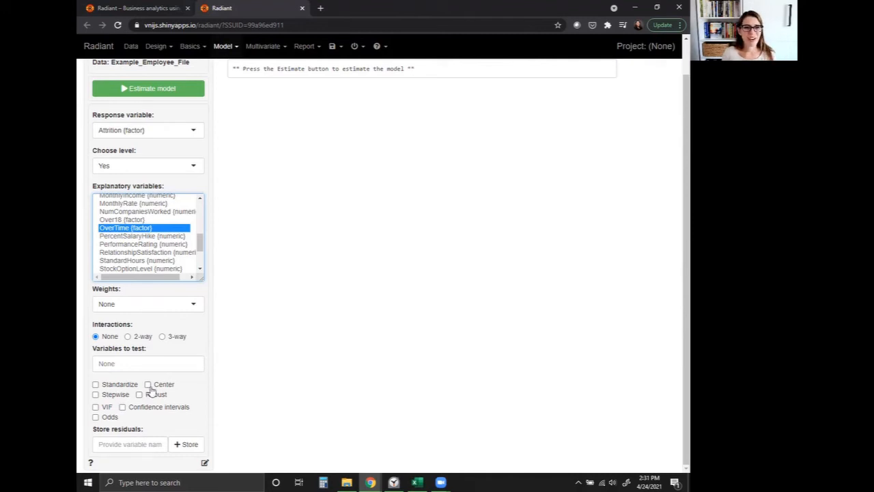
{"action": "scroll", "coordinate": [174, 400], "scroll_direction": "up", "scroll_amount": 1}
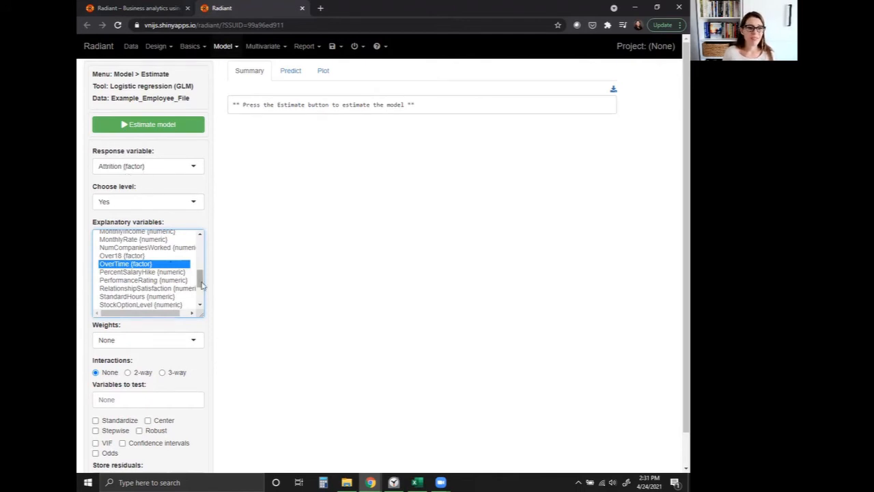
{"action": "left_click_drag", "start_coordinate": [201, 280], "coordinate": [200, 239]}
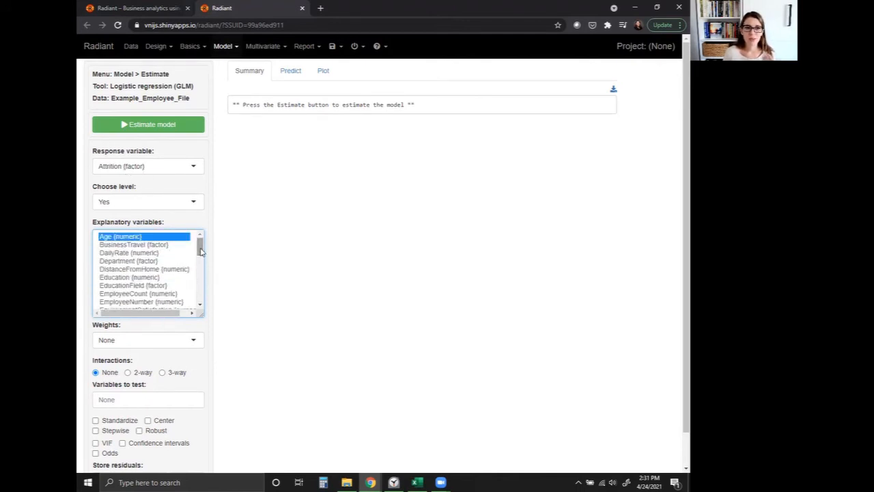
{"action": "left_click", "coordinate": [141, 131]}
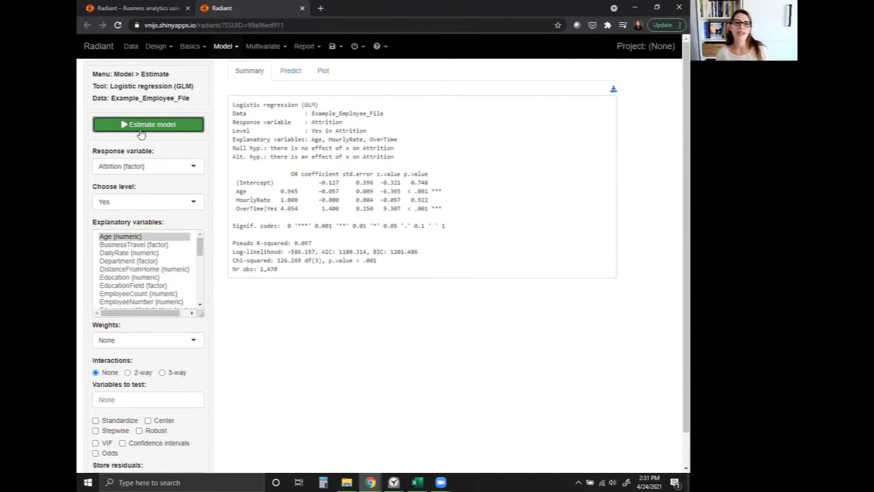
- Examine the model summary's data file, response variable, level, explanatory variables and pseudo R-squared
{"action": "left_click_drag", "start_coordinate": [313, 113], "coordinate": [384, 113]}
{"action": "left_click", "coordinate": [309, 122]}
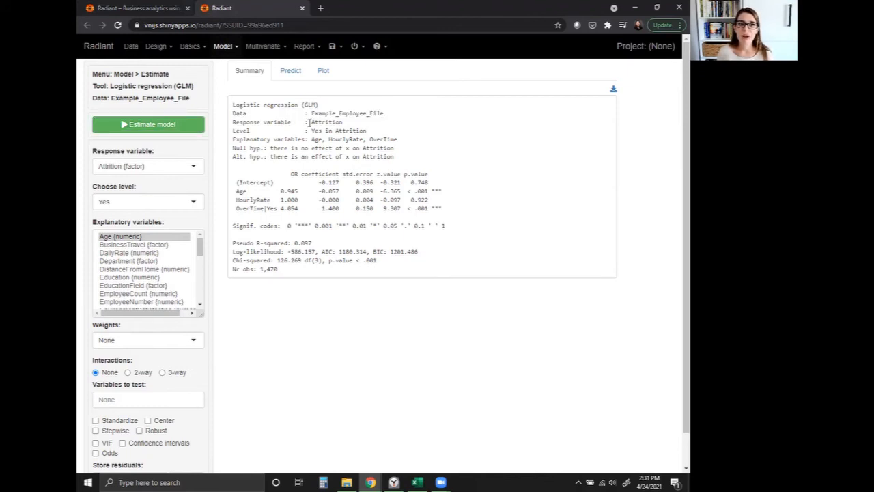
{"action": "left_click_drag", "start_coordinate": [311, 122], "coordinate": [369, 133]}
{"action": "left_click", "coordinate": [355, 128]}
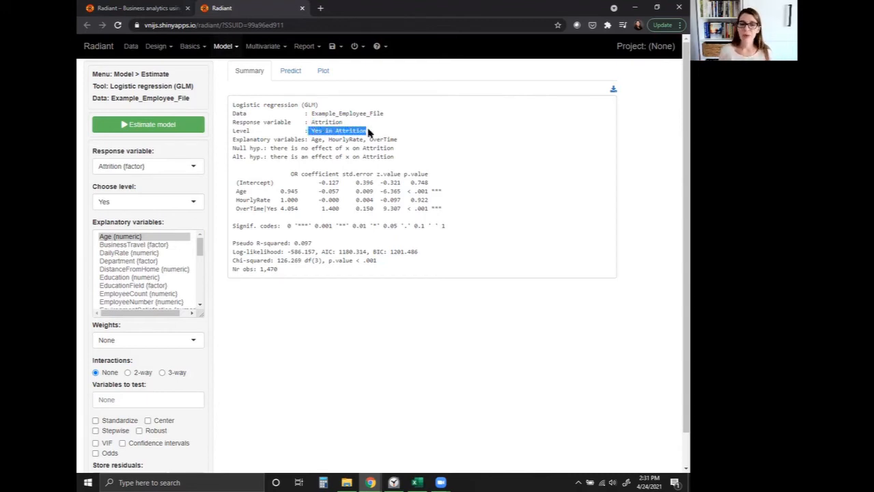
{"action": "left_click", "coordinate": [344, 140]}
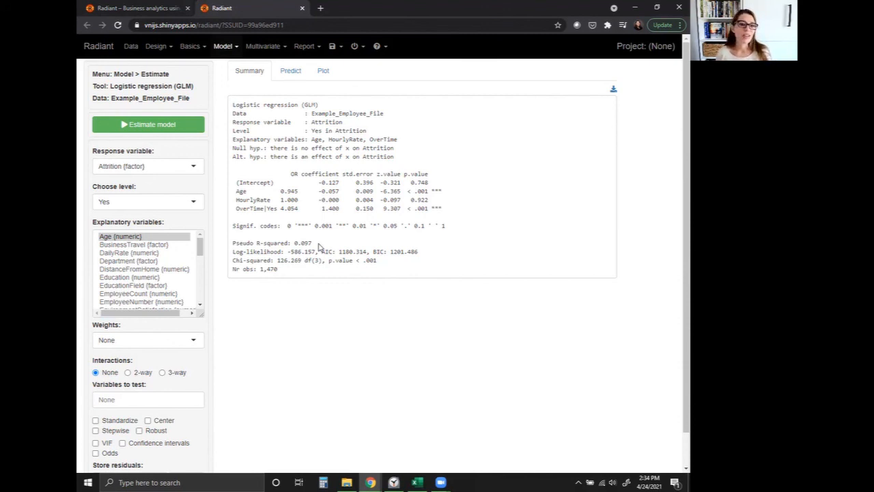
{"action": "left_click_drag", "start_coordinate": [318, 248], "coordinate": [293, 243]}
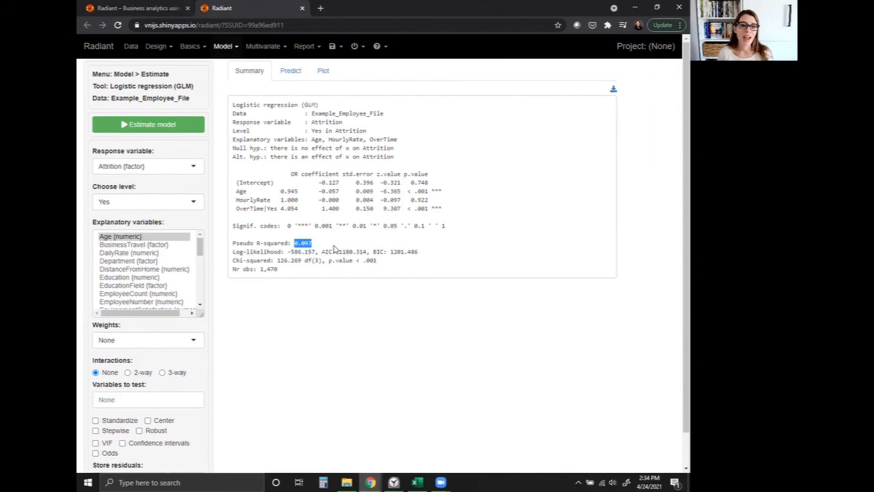
{"action": "left_click", "coordinate": [335, 249]}
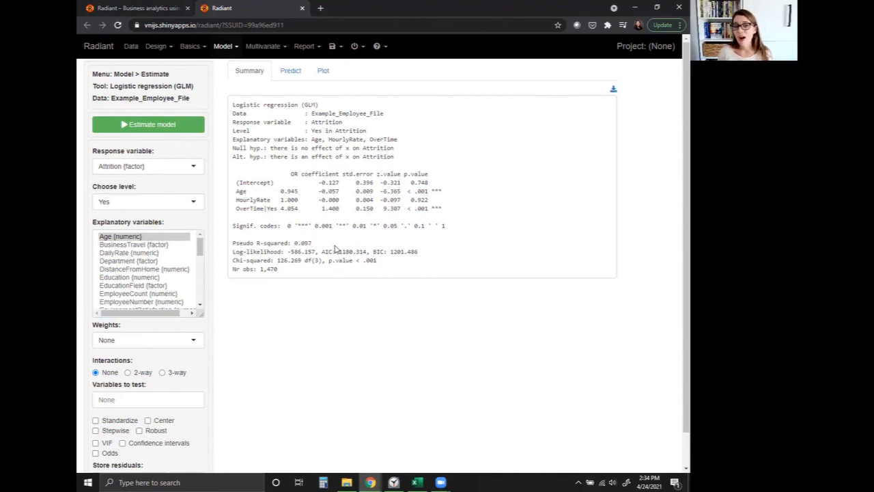